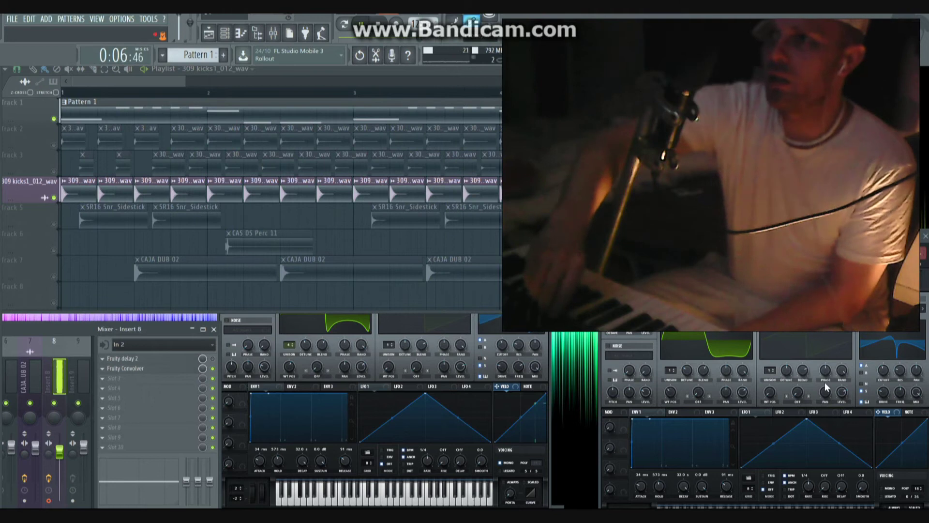
- Start playback and toggle the Fruity delay 2 effect on mixer Insert 8
{"action": "key", "text": "space"}
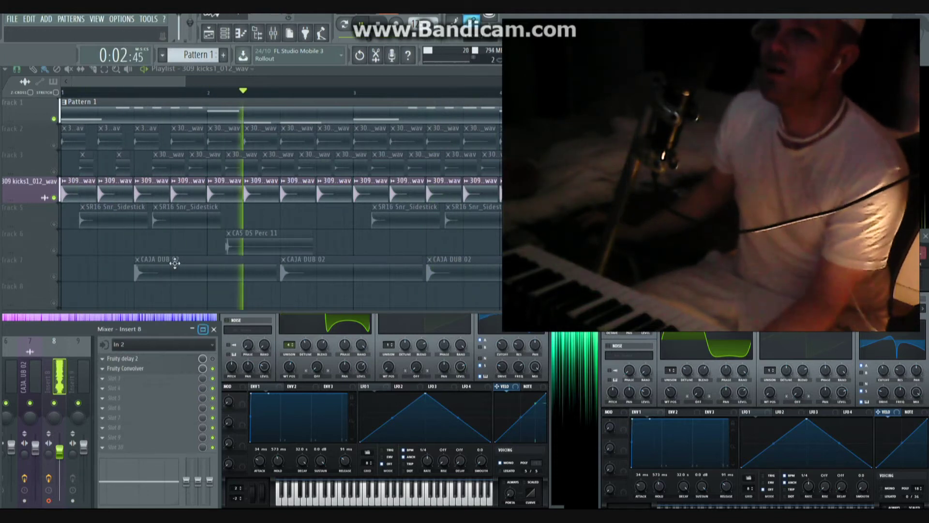
{"action": "left_click", "coordinate": [214, 358]}
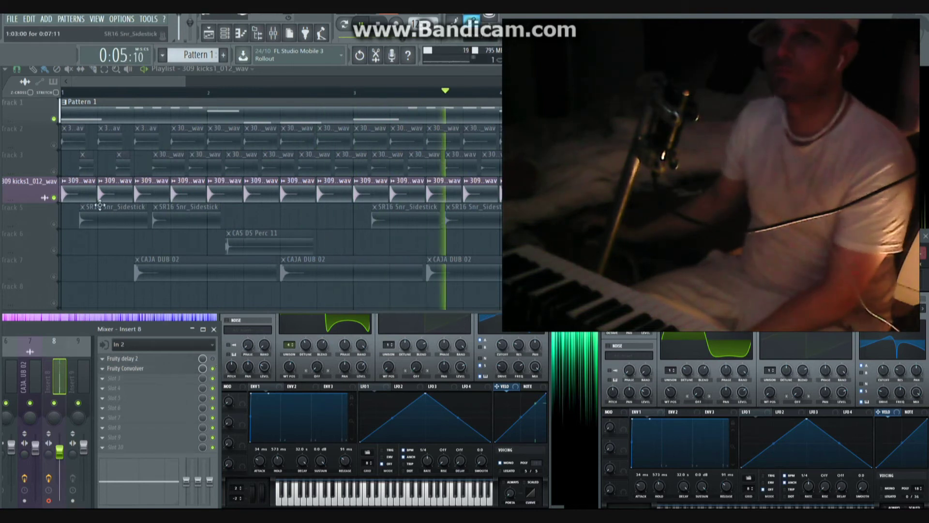
- Unmute playlist tracks 7, 5, 6, 2 and 3 so the snare, percussion and remaining drum clips play along
{"action": "left_click", "coordinate": [59, 277]}
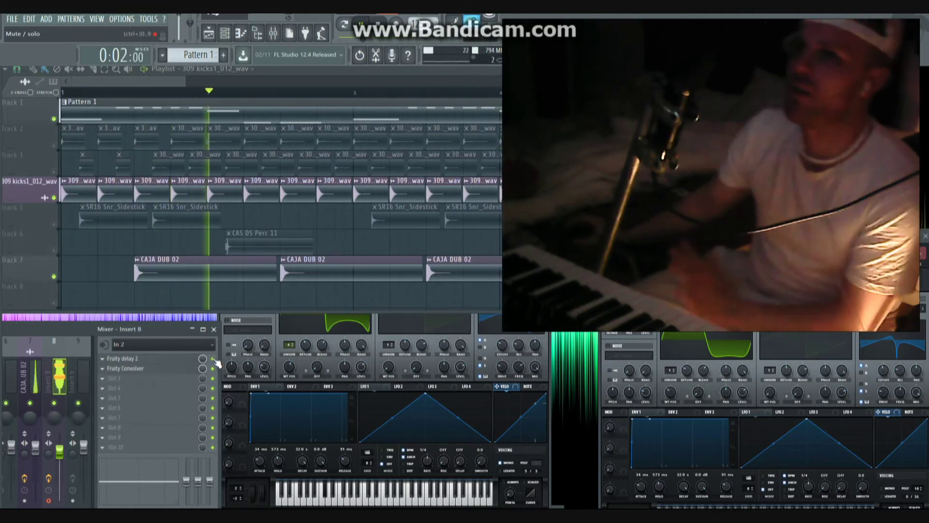
{"action": "left_click", "coordinate": [54, 224]}
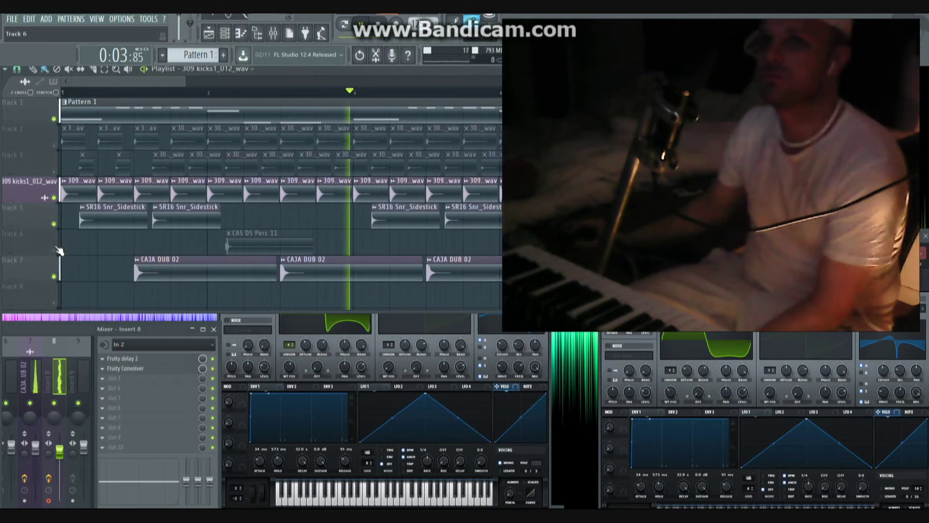
{"action": "left_click", "coordinate": [54, 249]}
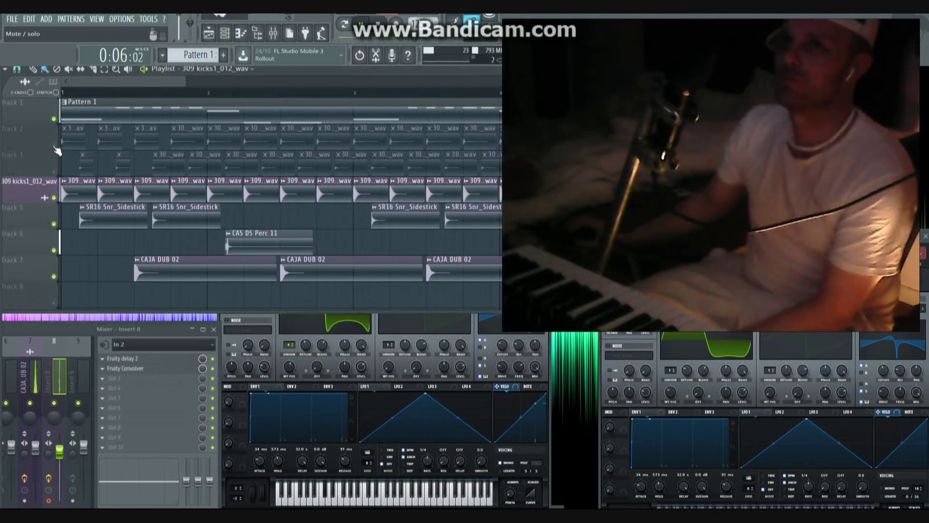
{"action": "left_click", "coordinate": [54, 145]}
{"action": "left_click", "coordinate": [54, 171]}
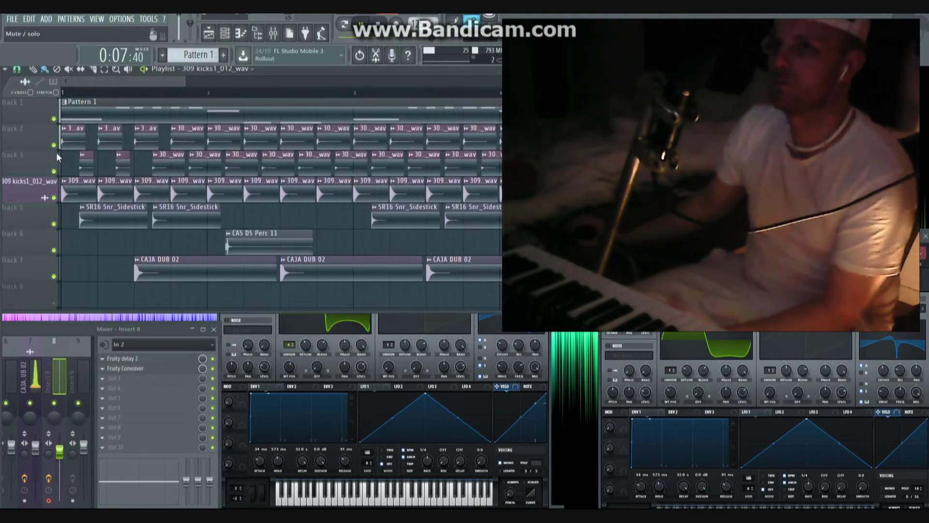
{"action": "left_click", "coordinate": [70, 71]}
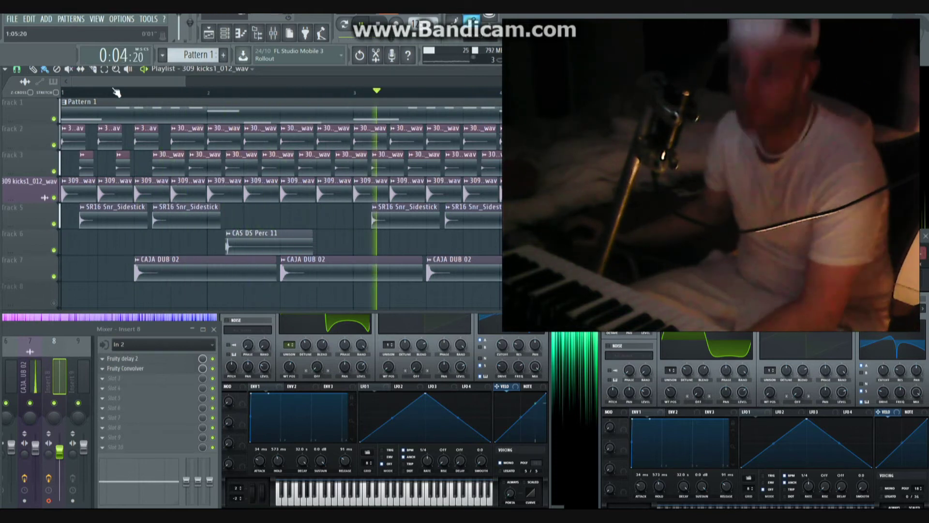
{"action": "left_click", "coordinate": [926, 236]}
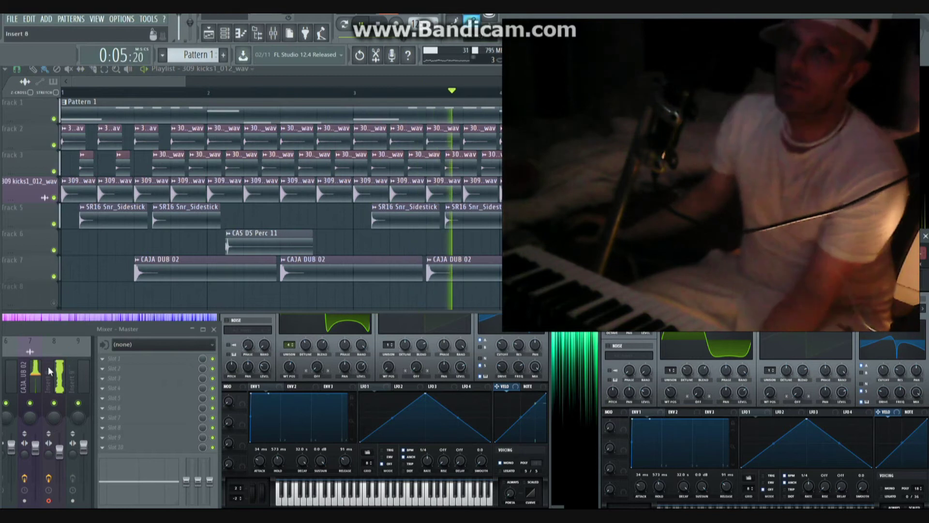
- Look at mixer Insert 9 and show the effect chain of Insert 8
{"action": "left_click", "coordinate": [70, 379]}
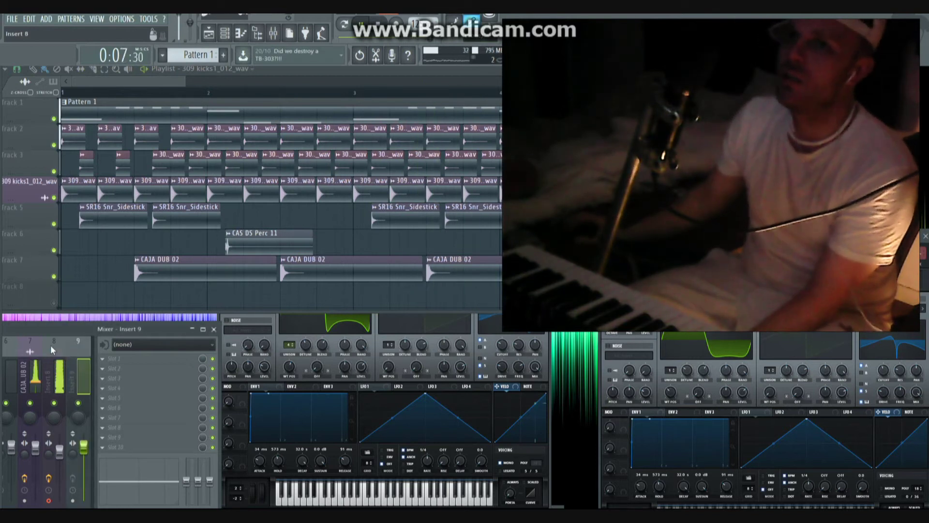
{"action": "left_click", "coordinate": [47, 370]}
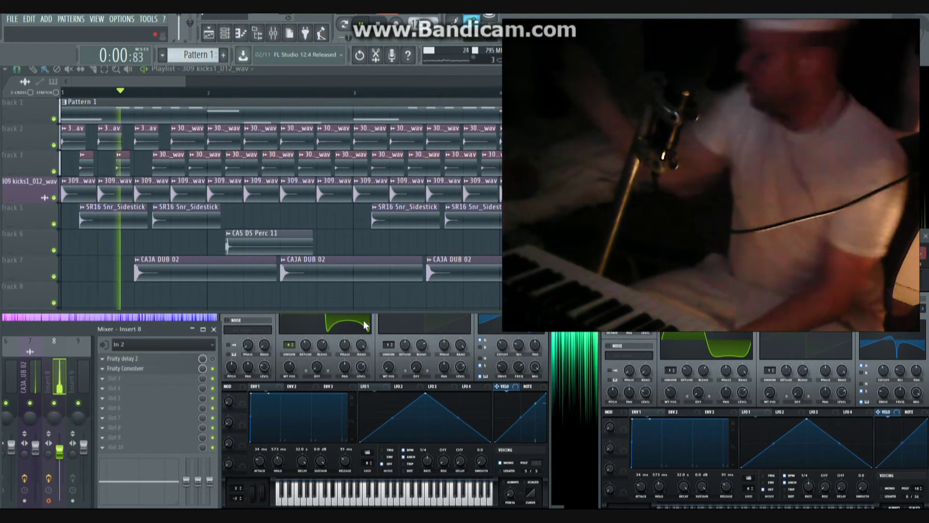
- Bring the first Serum synth forward, adjust oscillator A's wavetable position, and return to mixer Insert 8
{"action": "left_click", "coordinate": [307, 342]}
{"action": "mouse_move", "coordinate": [287, 371]}
{"action": "left_mouse_down"}
{"action": "mouse_move", "coordinate": [290, 393]}
{"action": "mouse_move", "coordinate": [301, 368]}
{"action": "left_mouse_up"}
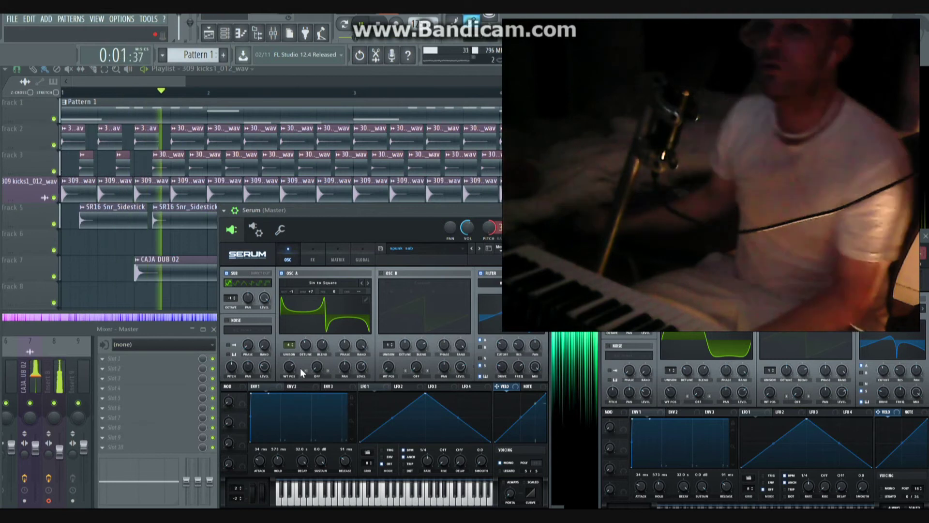
{"action": "left_click", "coordinate": [71, 367]}
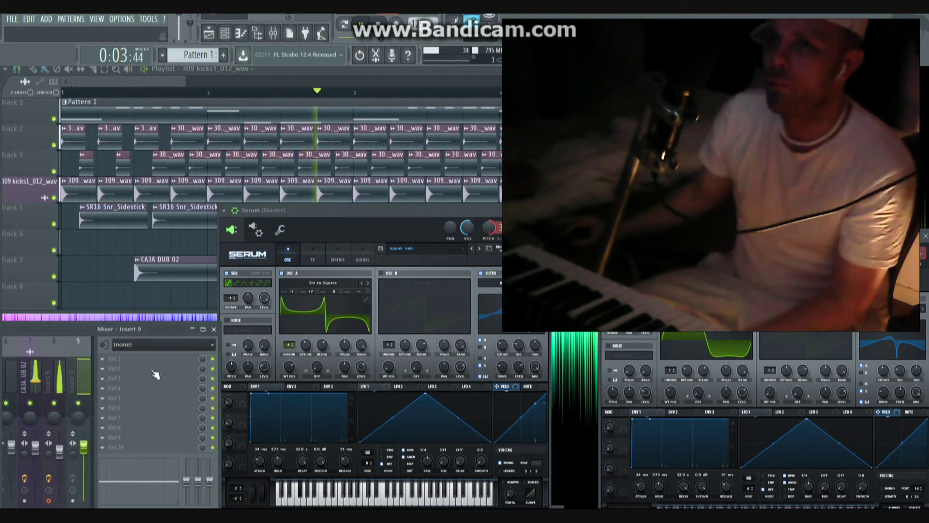
{"action": "left_click", "coordinate": [48, 369]}
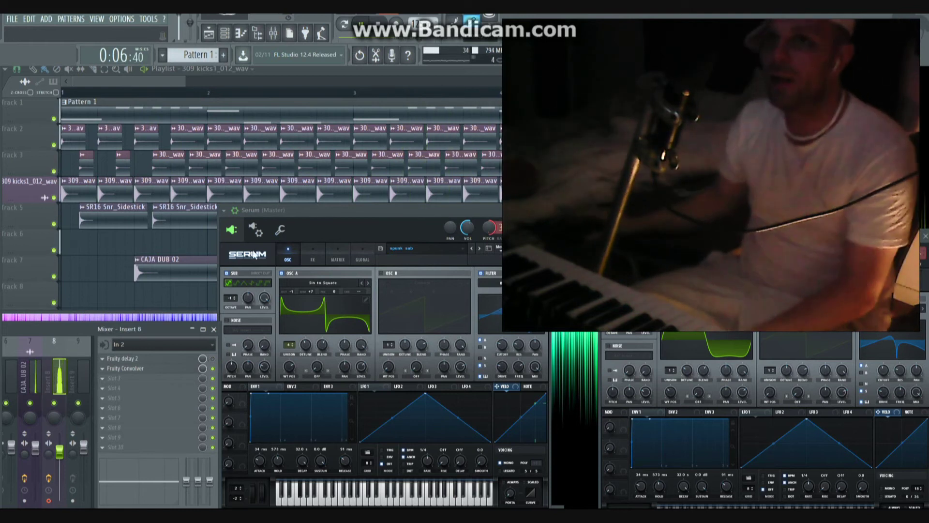
- Solo the 309 kicks1_012 playlist track to hear it alone, and turn all other tracks back on
{"action": "right_click", "coordinate": [54, 198]}
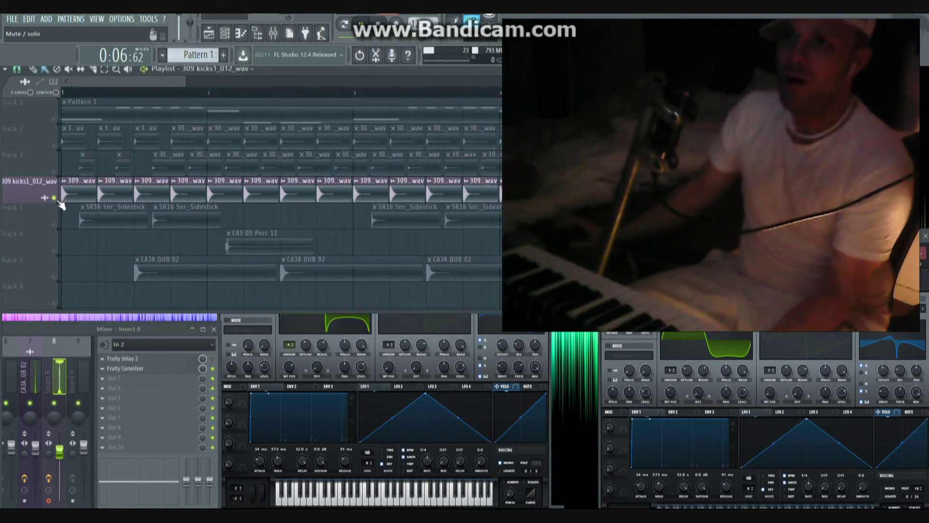
{"action": "right_click", "coordinate": [55, 198]}
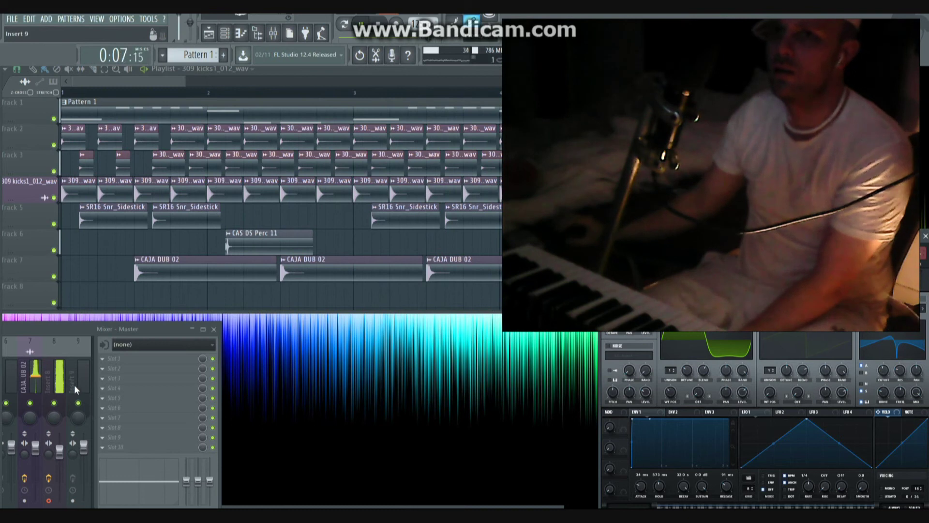
- Select mixer Insert 8 and briefly solo and unsolo the kick track in the playlist
{"action": "left_click", "coordinate": [55, 377]}
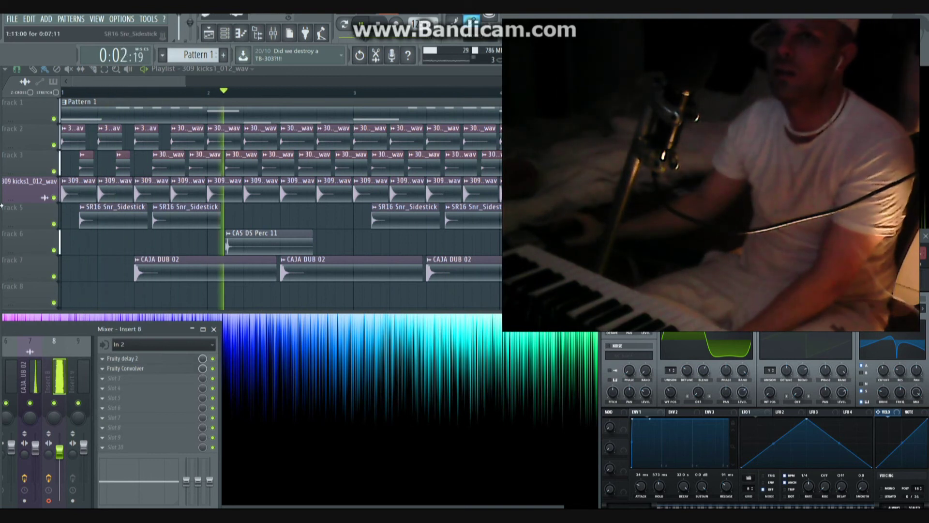
{"action": "right_click", "coordinate": [54, 198]}
{"action": "right_click", "coordinate": [54, 198]}
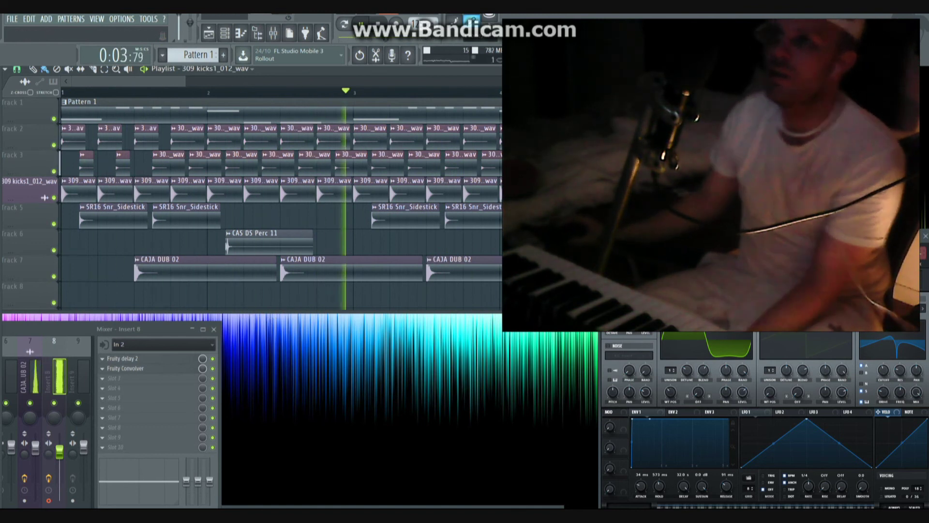
- Solo the Pattern 1 track and re-enable the kick track so that only these two play
{"action": "left_click", "coordinate": [55, 119], "text": "ctrl"}
{"action": "left_click", "coordinate": [55, 197]}
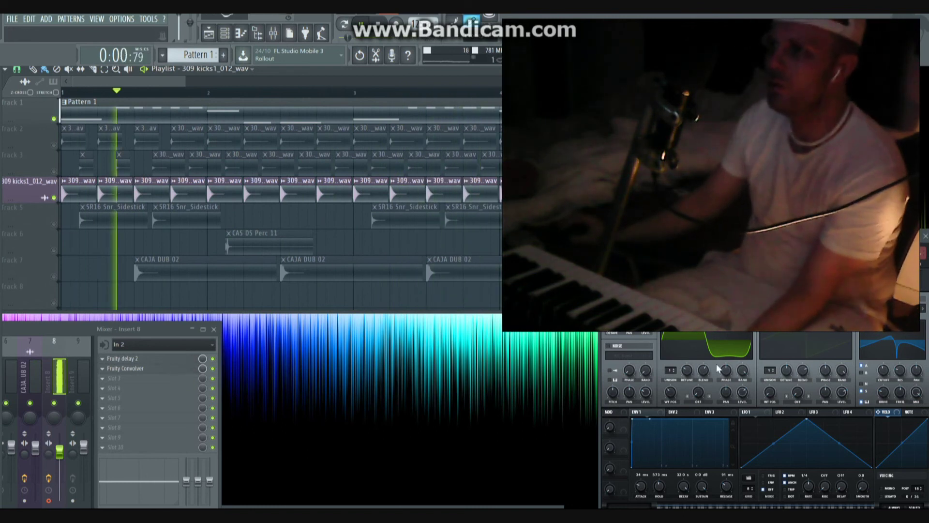
- Set oscillator A's unison to 4 voices in the second Serum and adjust its wavetable position
{"action": "left_click", "coordinate": [687, 371]}
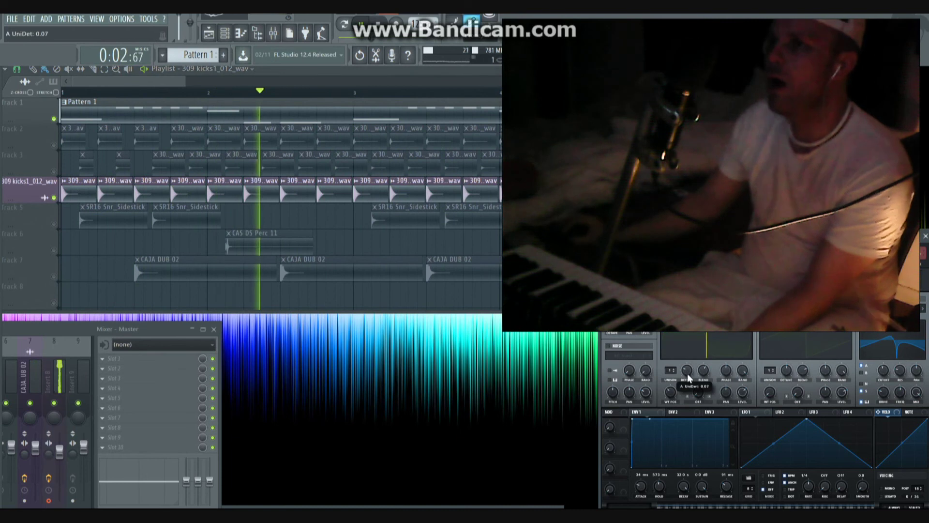
{"action": "left_click_drag", "start_coordinate": [675, 370], "coordinate": [674, 361]}
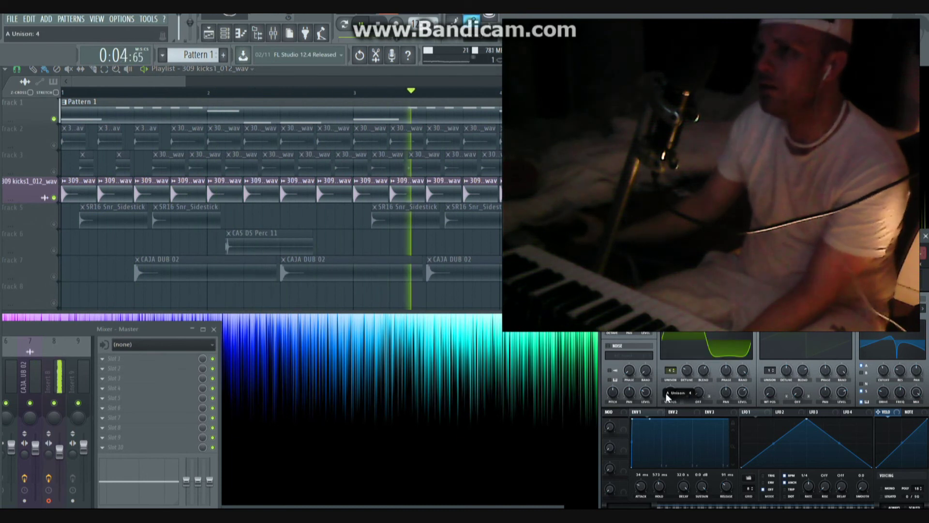
{"action": "left_click_drag", "start_coordinate": [672, 396], "coordinate": [671, 387]}
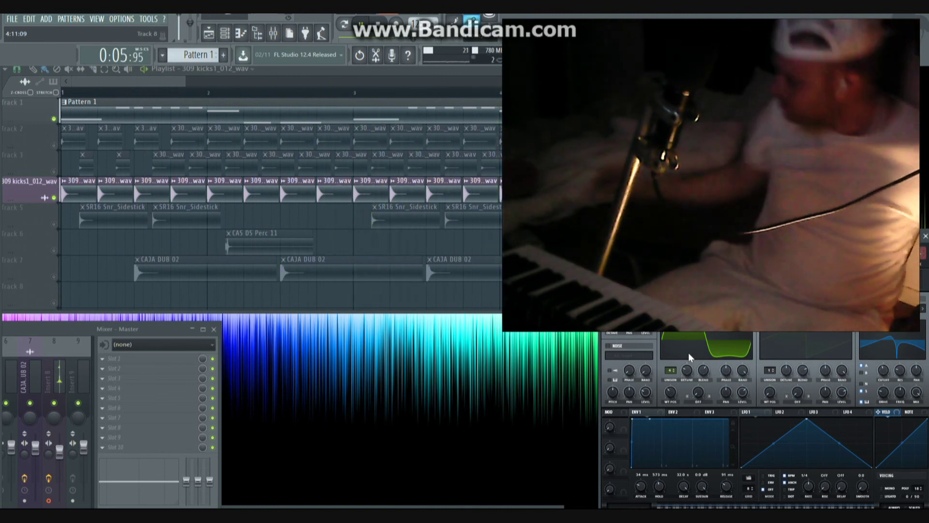
- Solo and unsolo the kick track to bring all playlist tracks back, and select mixer Insert 8
{"action": "right_click", "coordinate": [54, 198]}
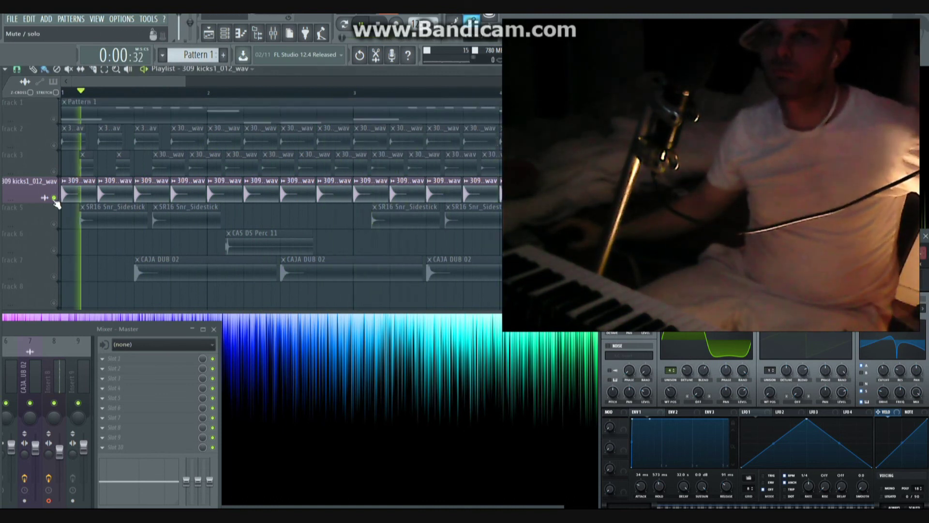
{"action": "right_click", "coordinate": [54, 198]}
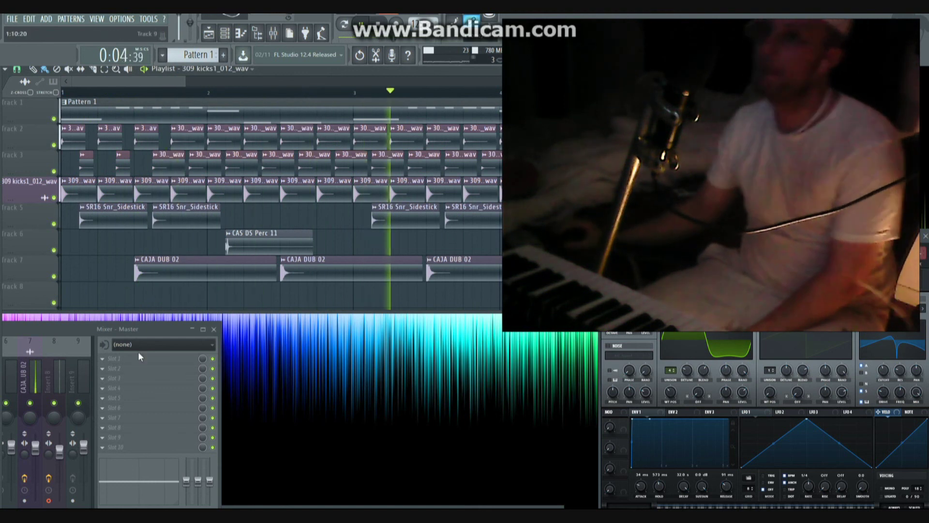
{"action": "left_click", "coordinate": [51, 374]}
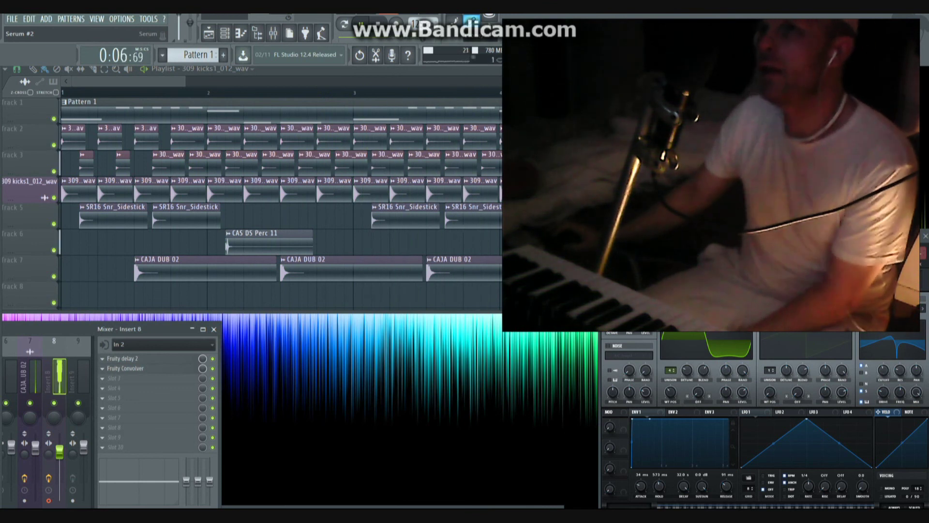
- Hide the Serum #2 synth window and reopen it
{"action": "left_click", "coordinate": [697, 165]}
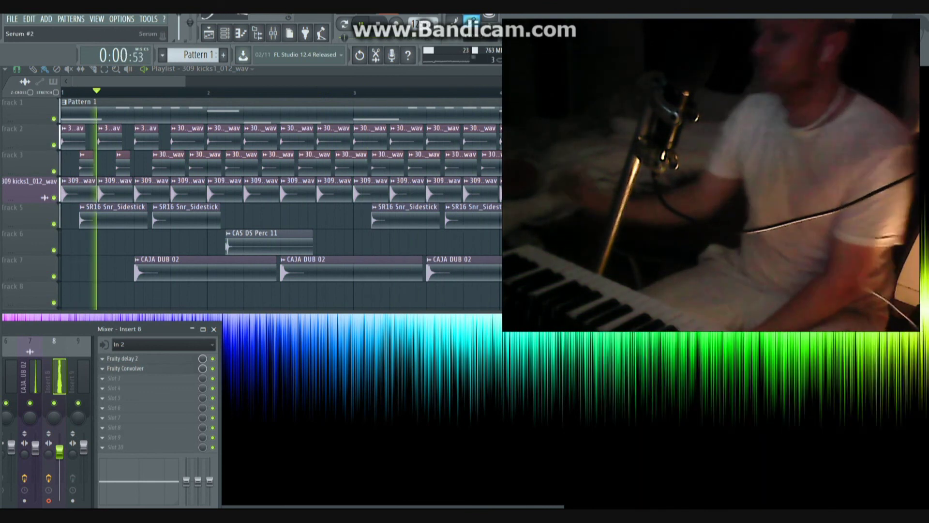
{"action": "left_click", "coordinate": [697, 165]}
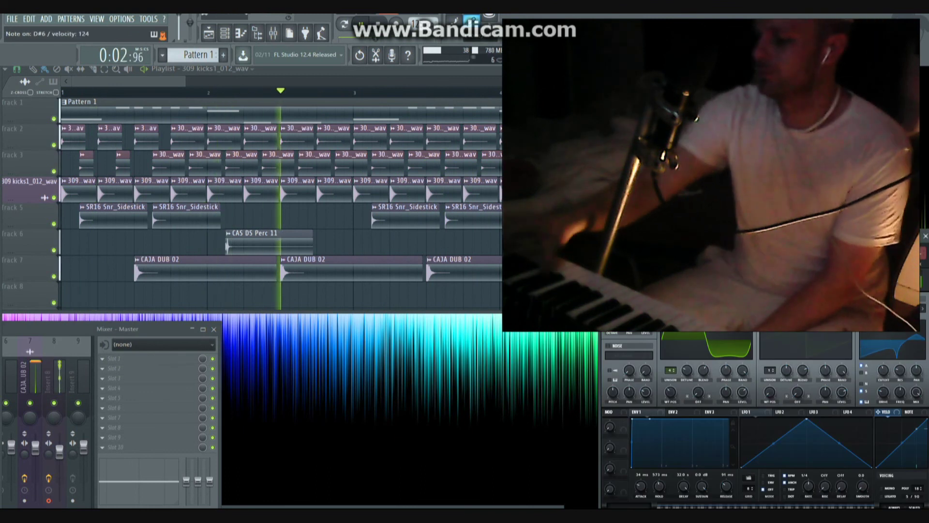